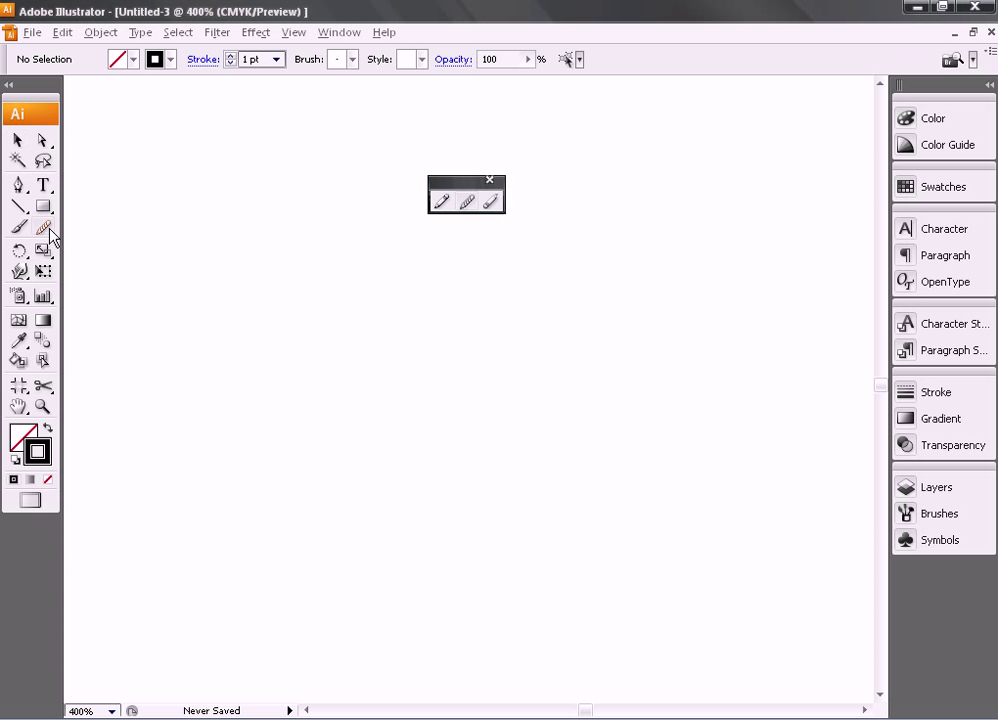
Step: Tear off the Pencil, Smooth and Path Eraser tool group as a floating panel
mouse_move(45, 228)
left_mouse_down()
mouse_move(117, 237)
mouse_move(161, 282)
mouse_move(180, 268)
left_mouse_up()
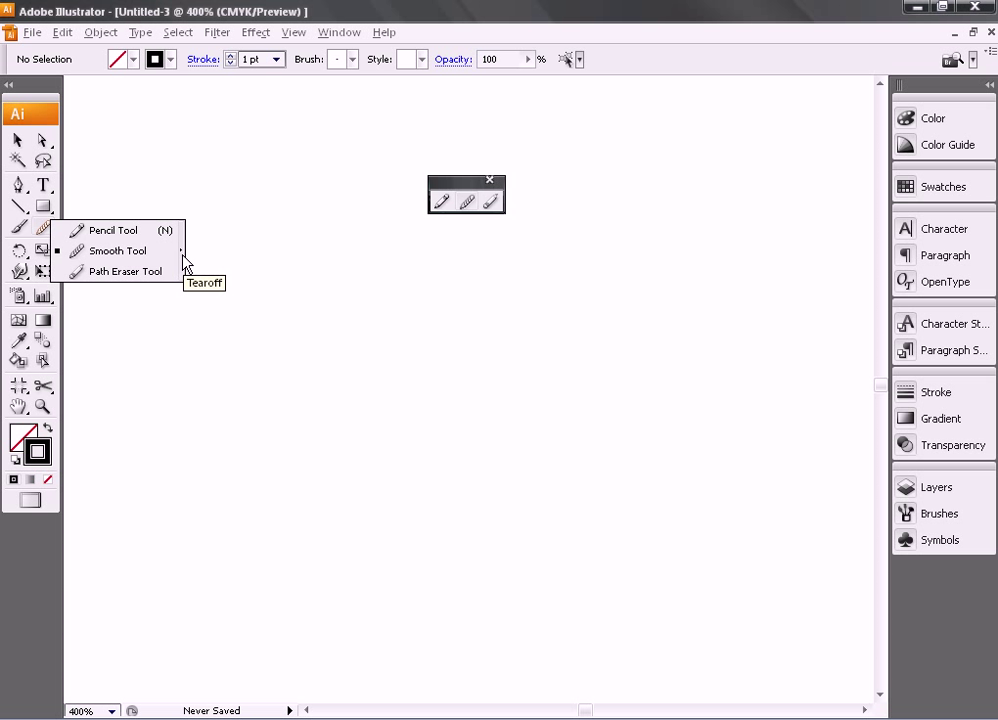
Step: Pencil-draw a rough rectangle, then a smaller one to its right
left_click(443, 204)
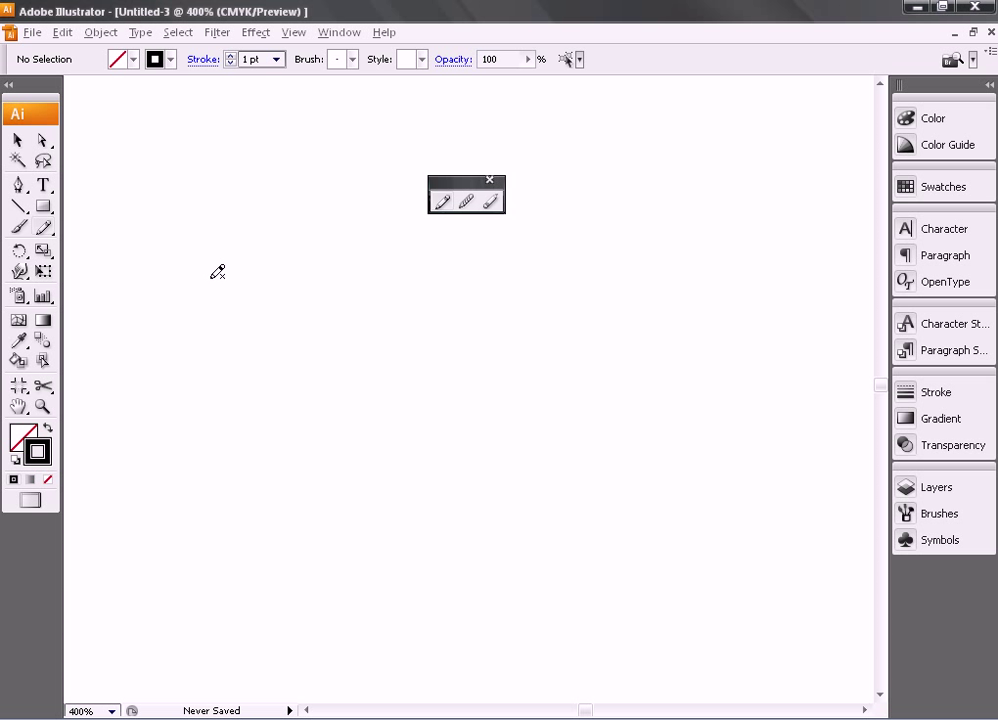
mouse_move(197, 263)
left_mouse_down()
mouse_move(383, 264)
mouse_move(385, 408)
mouse_move(199, 399)
mouse_move(196, 261)
left_mouse_up()
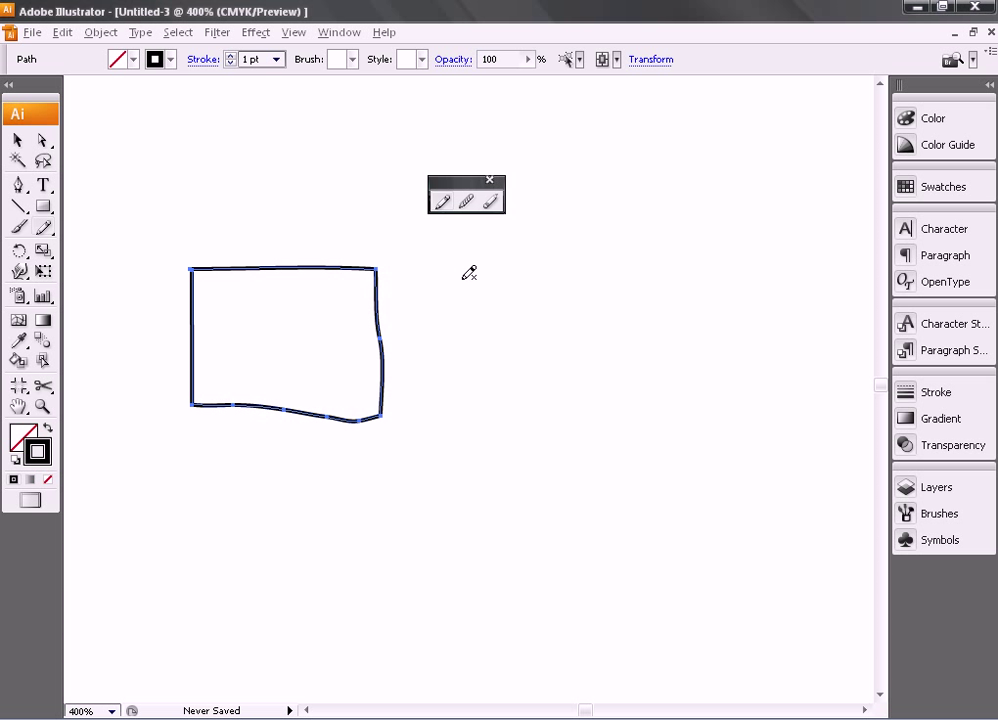
mouse_move(462, 278)
left_mouse_down()
mouse_move(595, 278)
mouse_move(594, 388)
mouse_move(468, 389)
mouse_move(463, 280)
left_mouse_up()
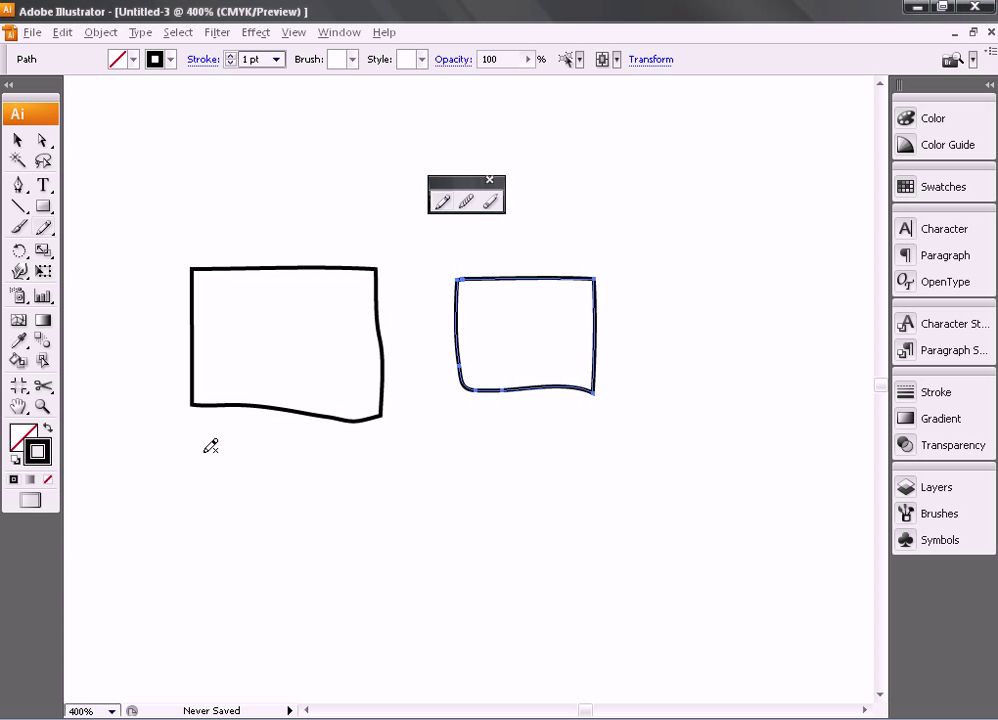
Step: Pencil a long horizontal line below the rectangles and a closed pot outline under it
left_click_drag(204, 452, 596, 449)
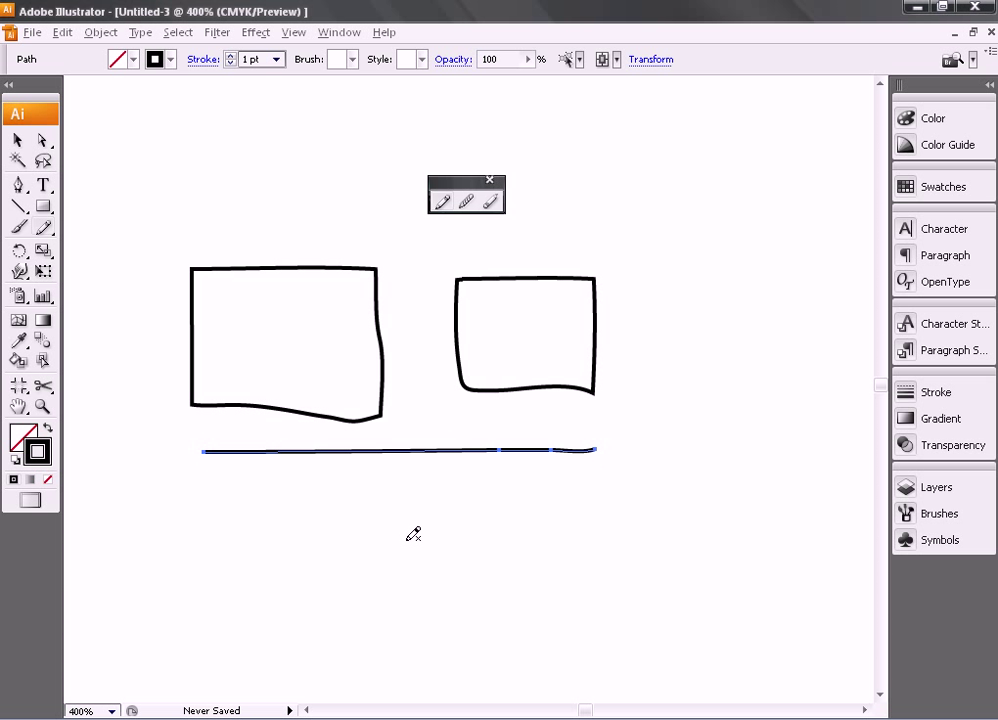
mouse_move(410, 541)
left_mouse_down()
mouse_move(521, 511)
mouse_move(470, 641)
mouse_move(411, 540)
left_mouse_up()
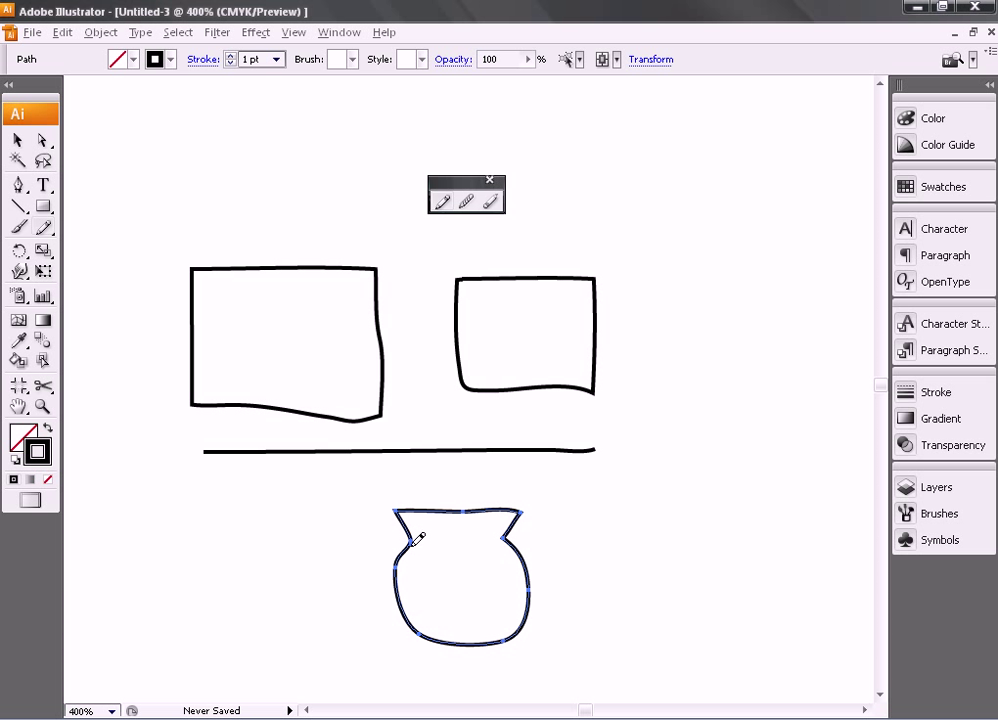
Step: Redraw the pot's left and right sides as slants, tapering it into a funnel
left_click_drag(413, 540, 452, 636)
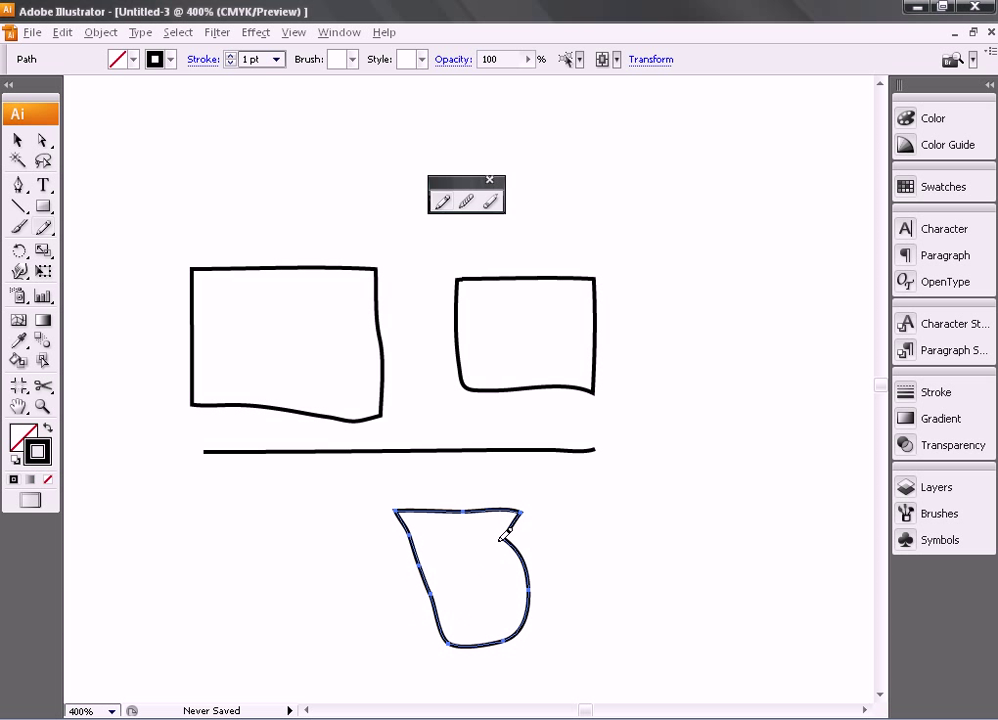
left_click_drag(506, 534, 478, 640)
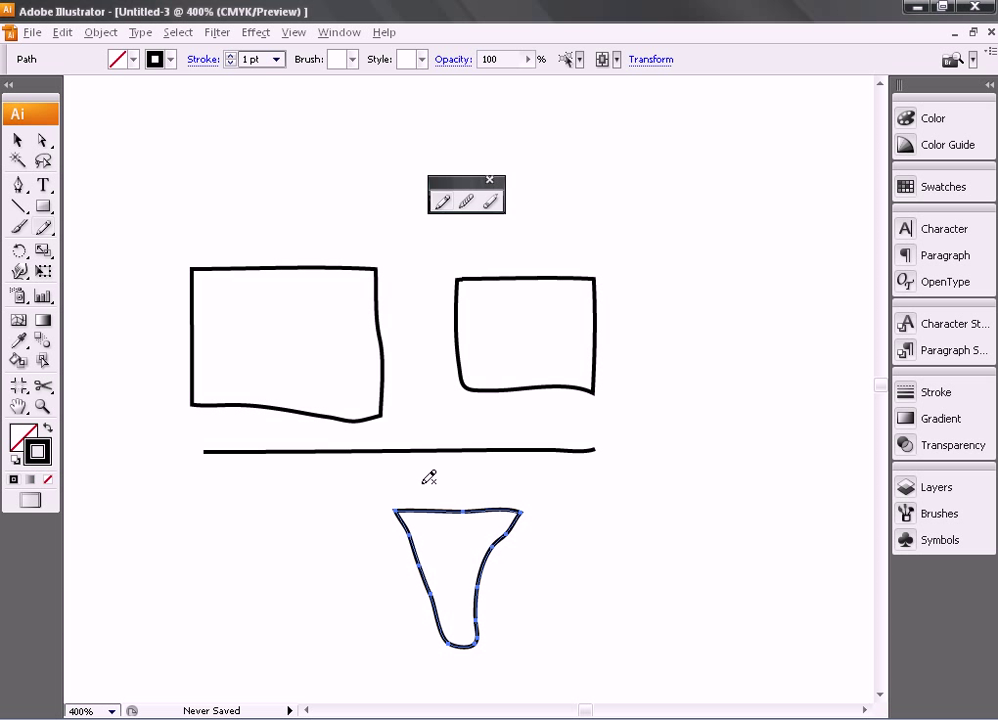
left_click_drag(519, 466, 348, 463)
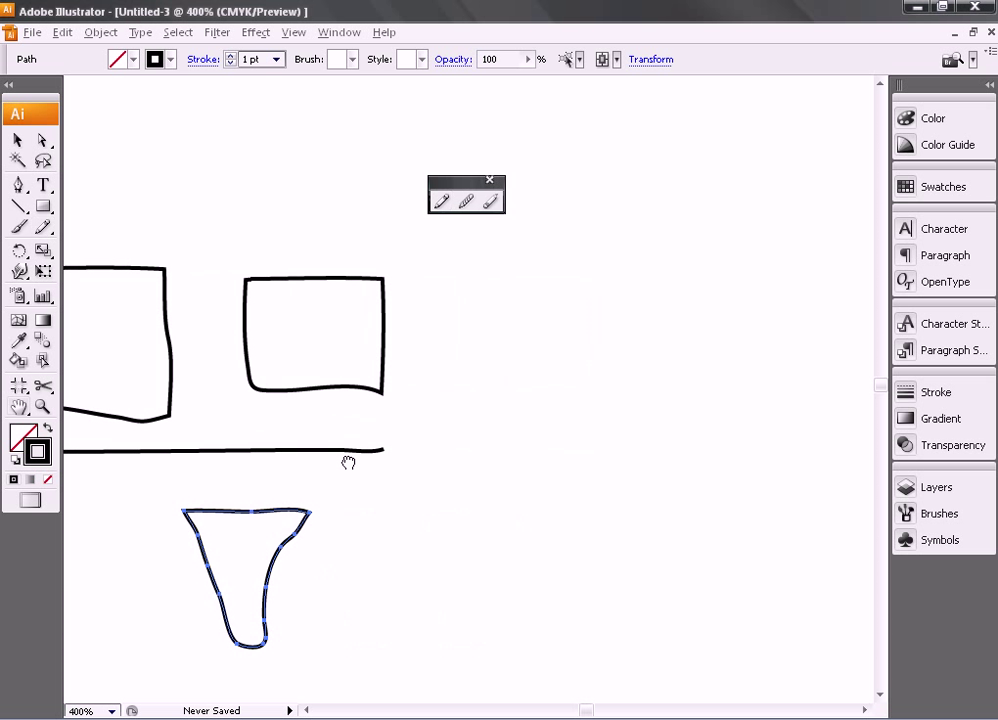
Step: Draw an S-shaped wave right of the rectangles and move it up level with them
left_click(449, 204)
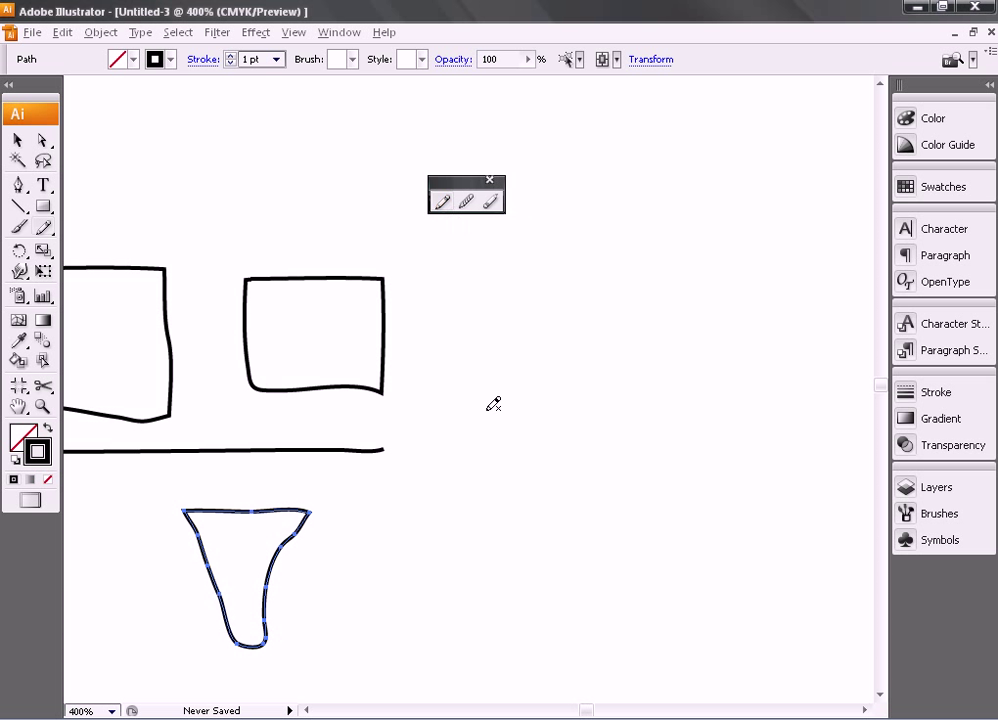
mouse_move(472, 441)
left_mouse_down()
mouse_move(512, 397)
mouse_move(539, 404)
mouse_move(577, 489)
mouse_move(607, 494)
mouse_move(638, 446)
left_mouse_up()
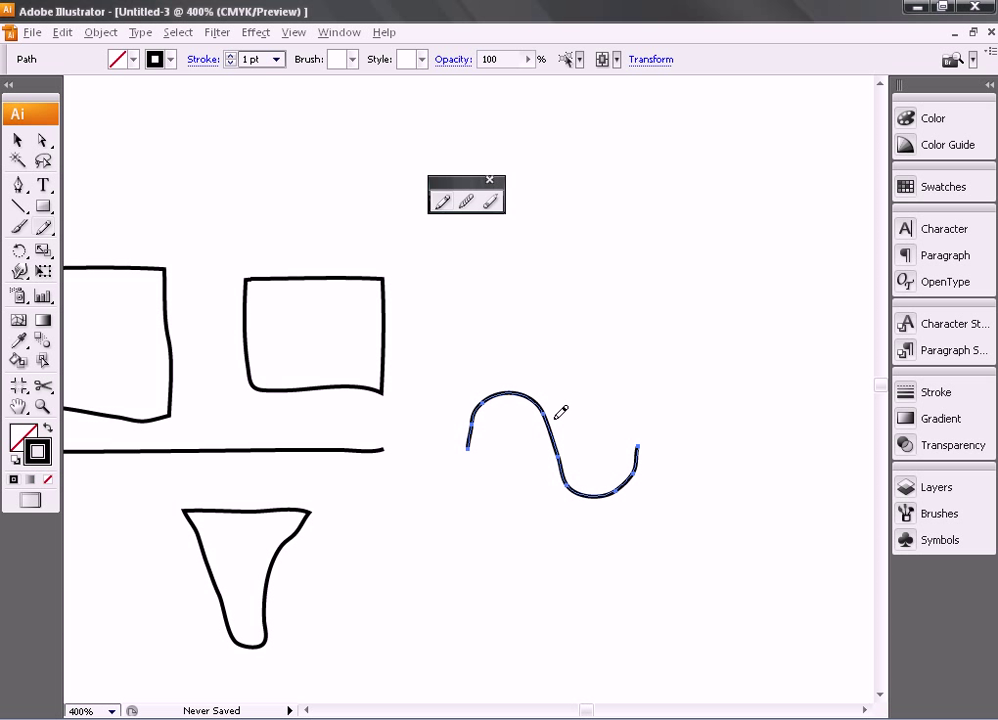
key("v")
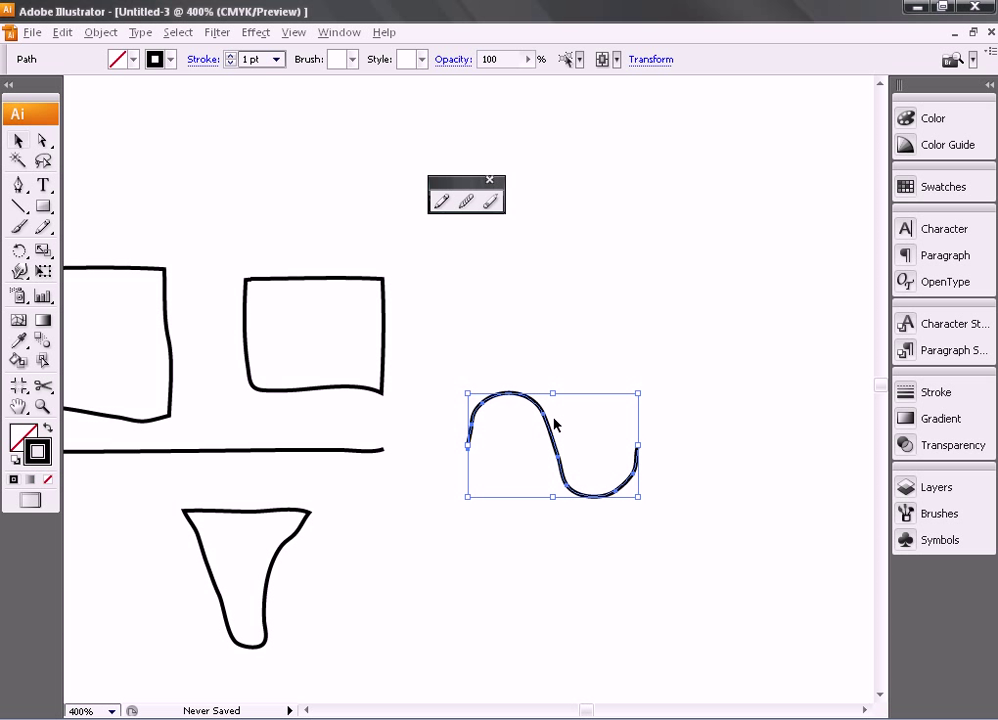
left_click_drag(558, 462, 548, 357)
left_click(536, 469)
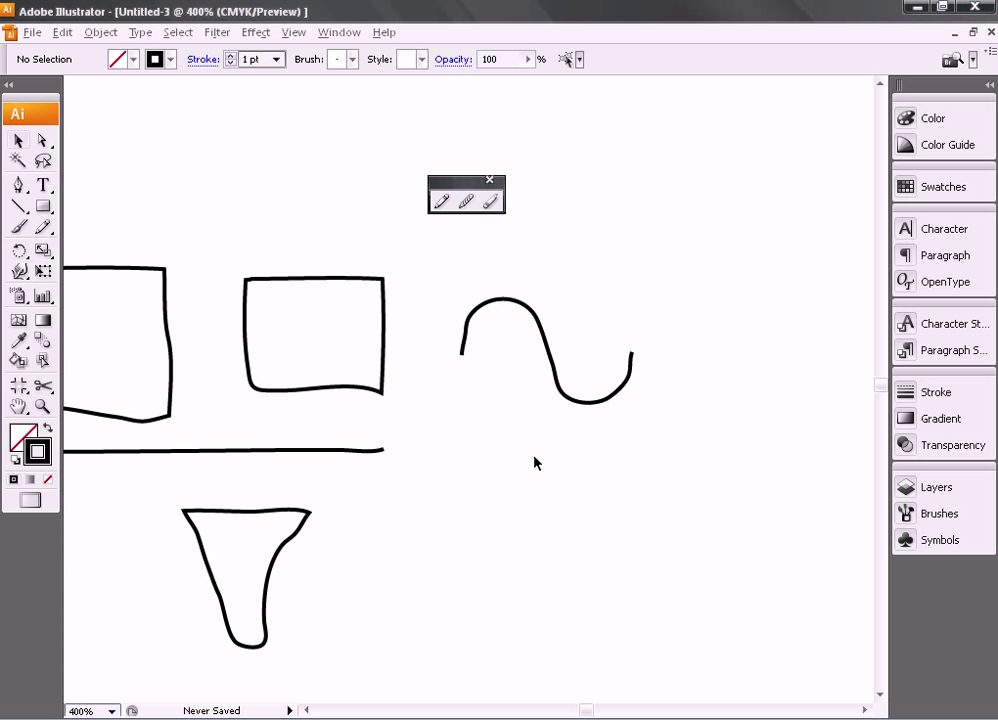
Step: Draw a second wave from the first wave's end and nudge it slightly right
key("n")
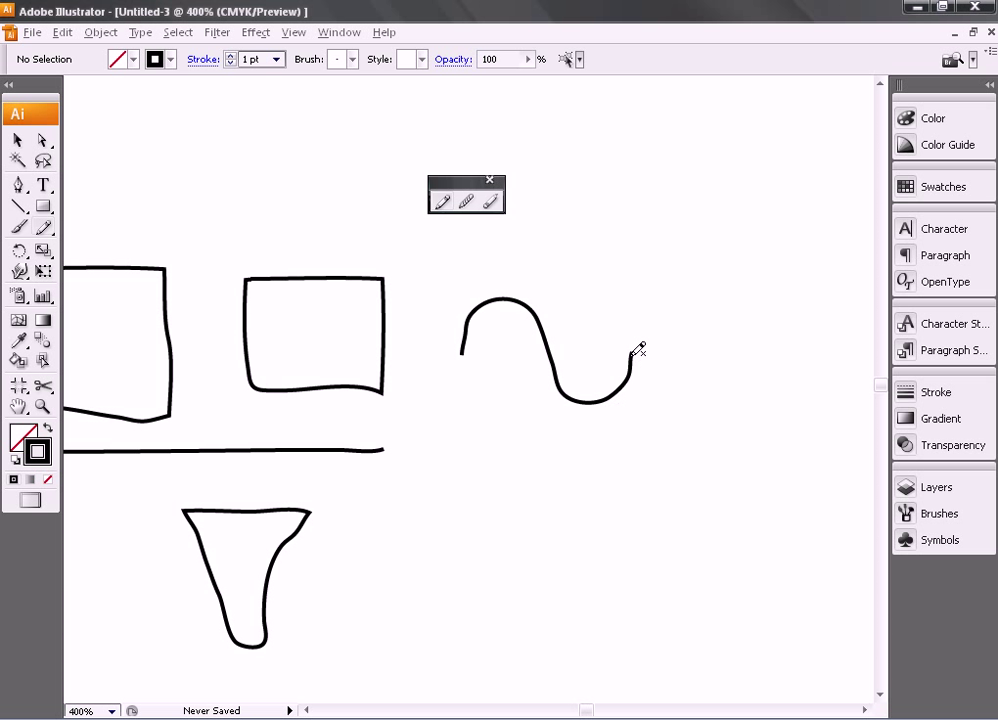
mouse_move(632, 354)
left_mouse_down()
mouse_move(736, 387)
mouse_move(797, 363)
left_mouse_up()
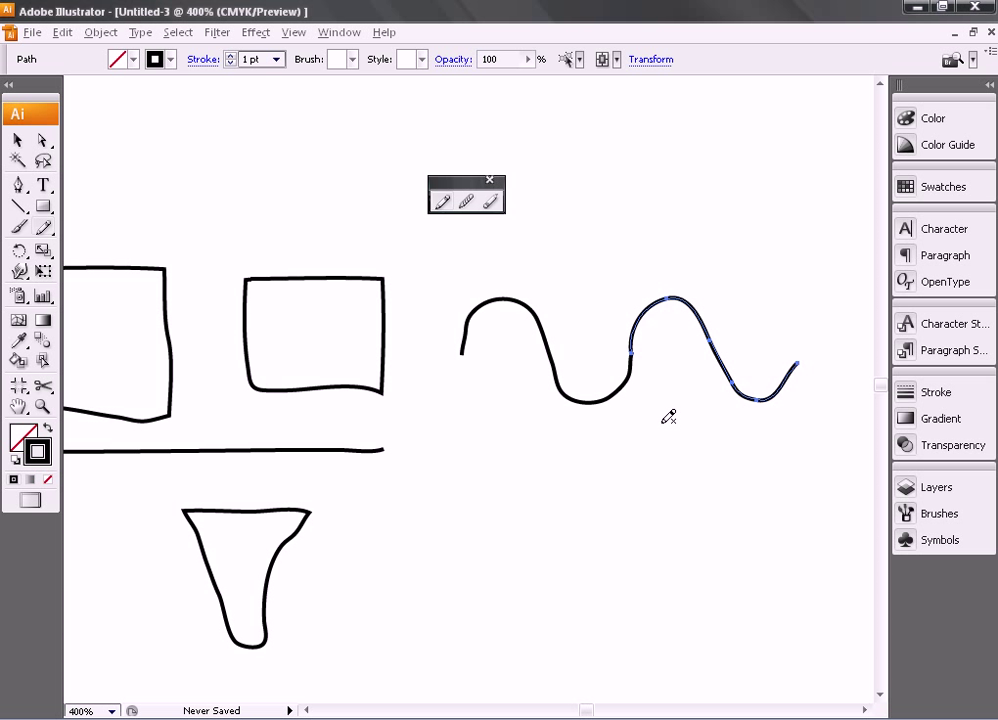
key("v")
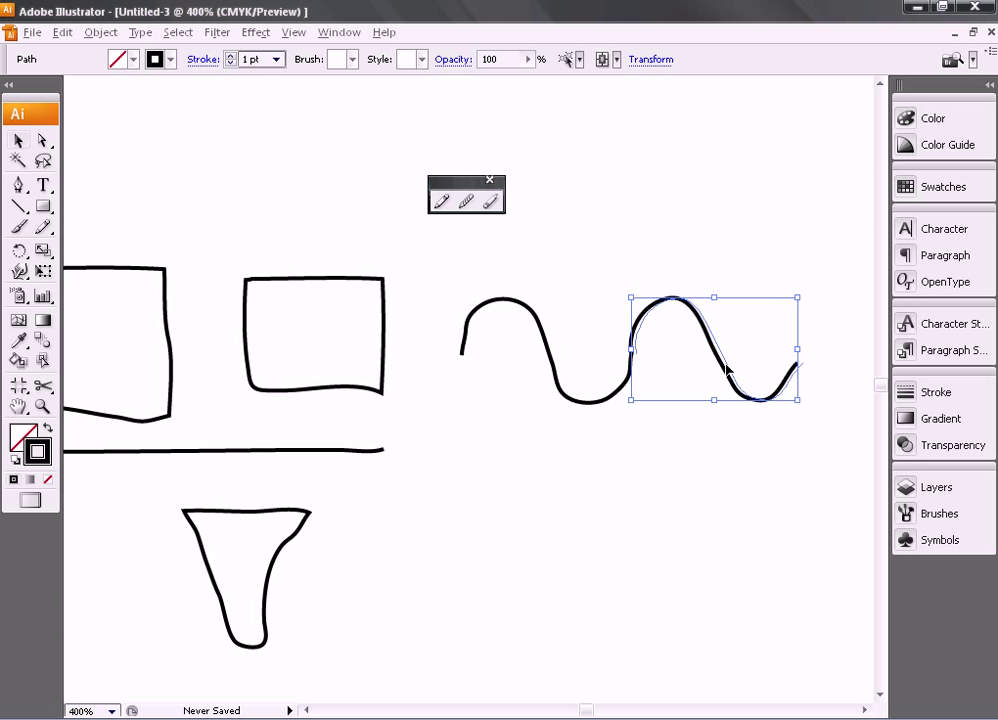
left_click_drag(722, 370, 739, 370)
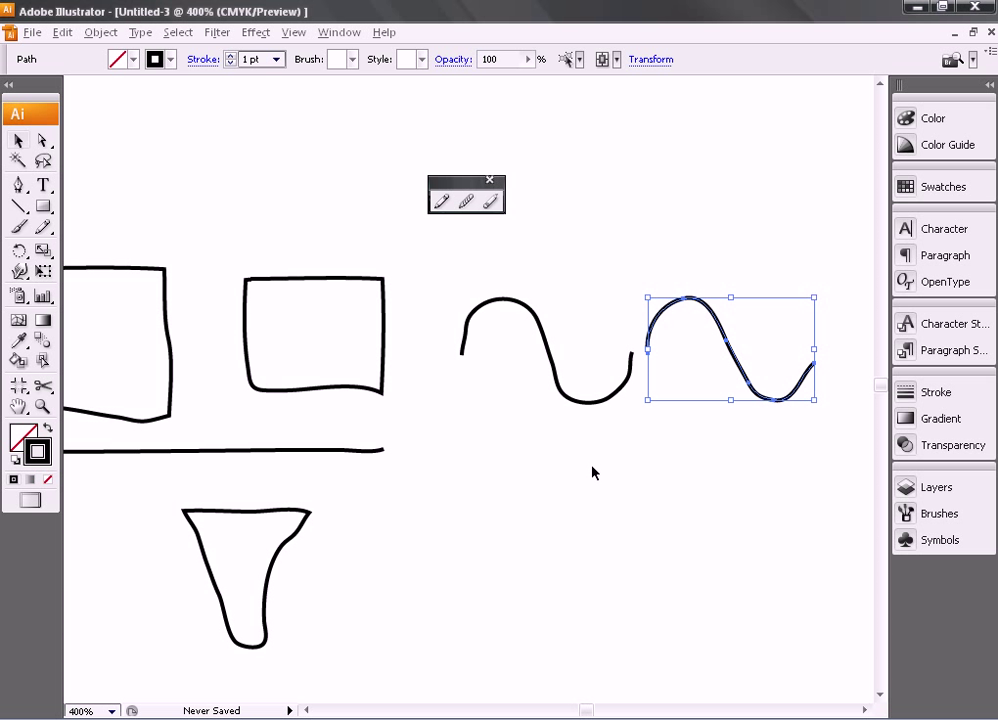
left_click(592, 472)
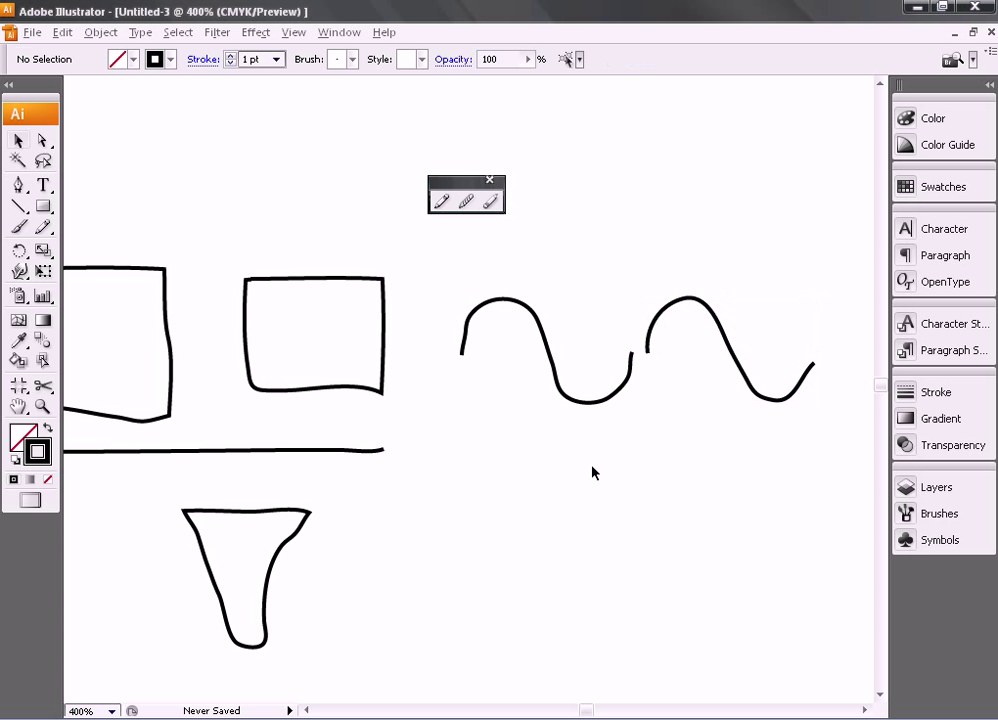
Step: Pencil-draw a new freehand wave below the two upper waves
left_click(443, 207)
left_click_drag(474, 540, 638, 546)
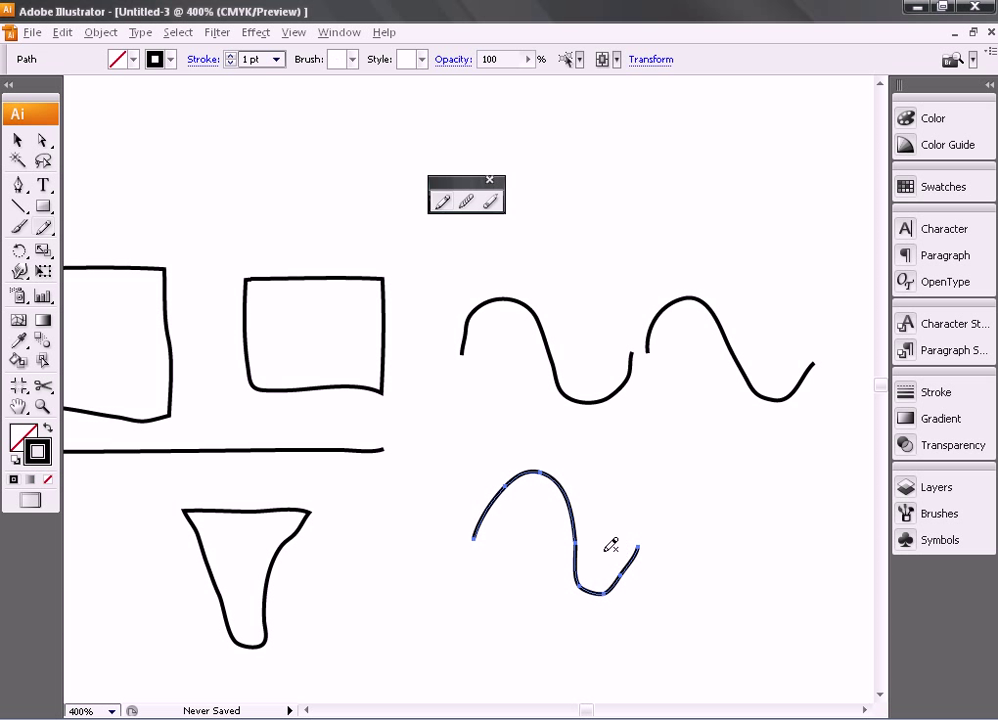
key("v")
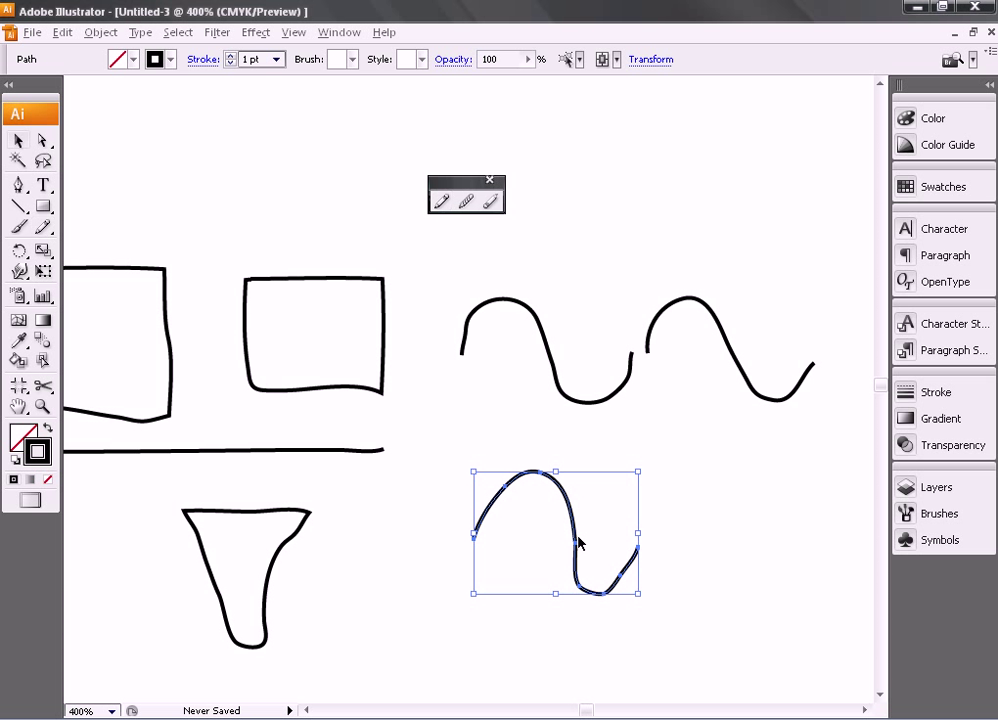
left_click(595, 525)
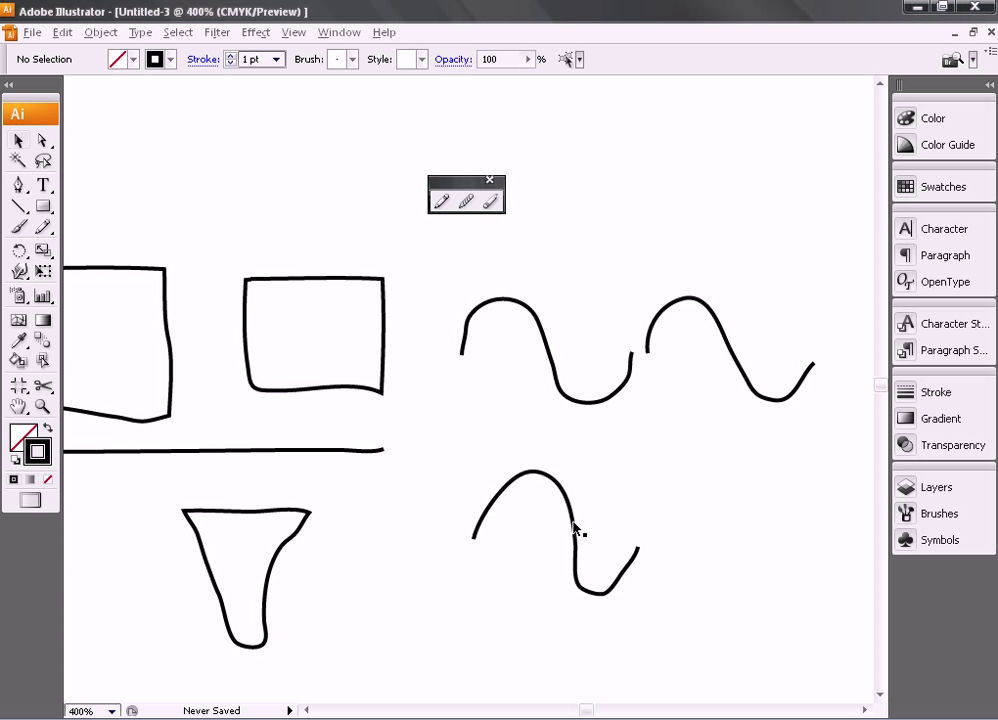
Step: Extend the selected lower wave from its right end, then move it up and left
left_click(573, 528)
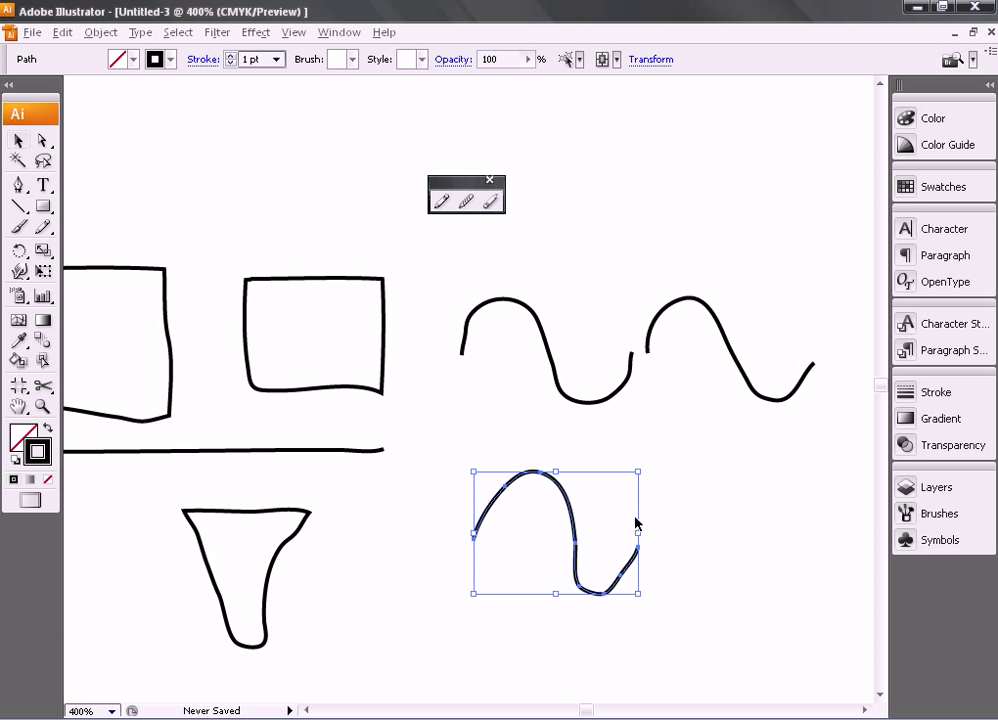
key("n")
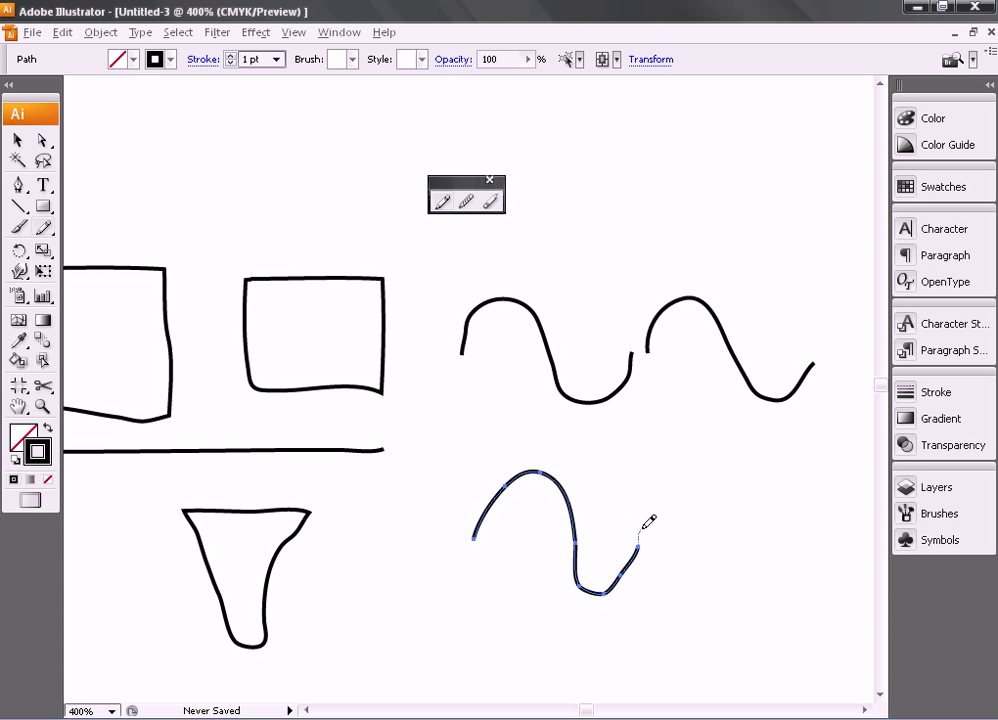
mouse_move(640, 546)
left_mouse_down()
mouse_move(750, 577)
mouse_move(806, 546)
left_mouse_up()
key("v")
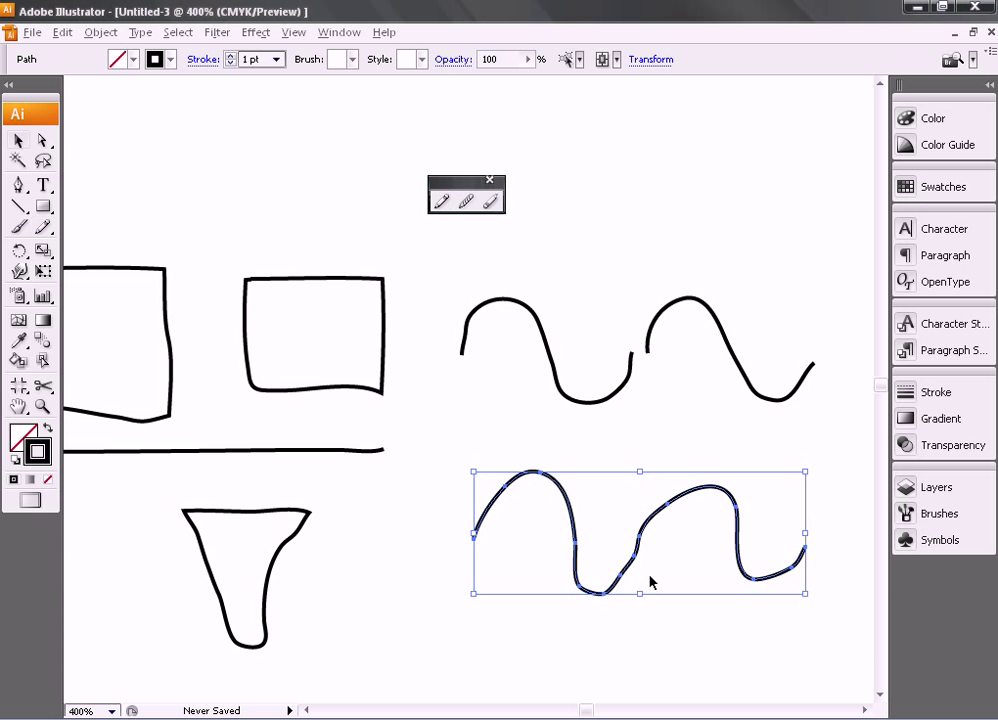
mouse_move(646, 530)
left_mouse_down()
mouse_move(566, 511)
mouse_move(638, 503)
left_mouse_up()
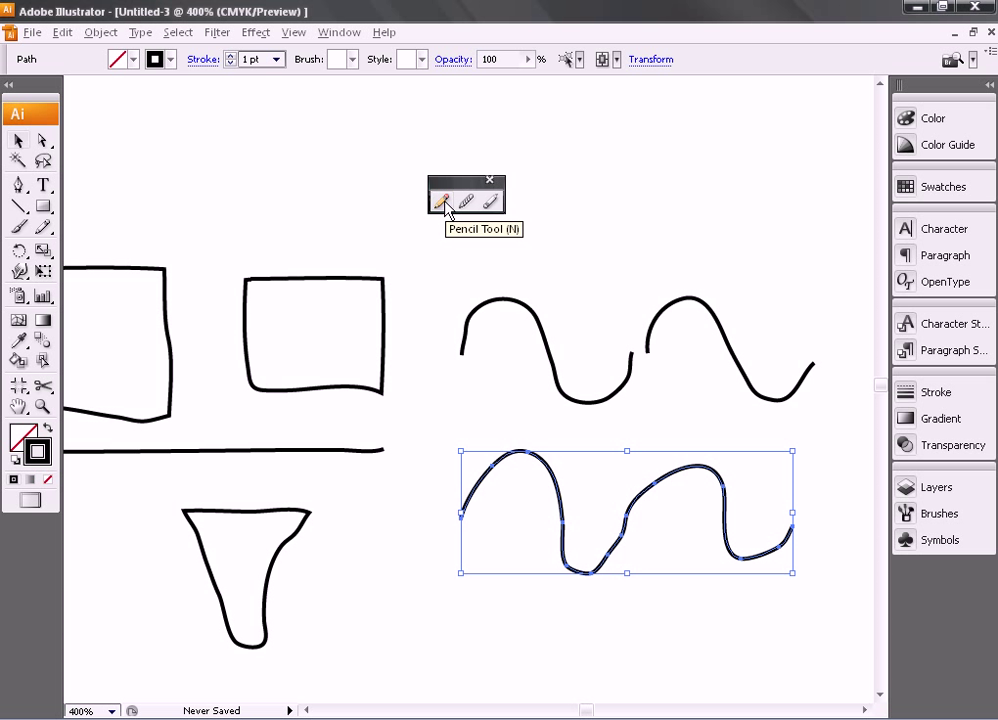
Step: Apply Pencil preferences: Fidelity 2.5 px, Smoothness 0%, edit selected paths within 12 px
double_click(445, 204)
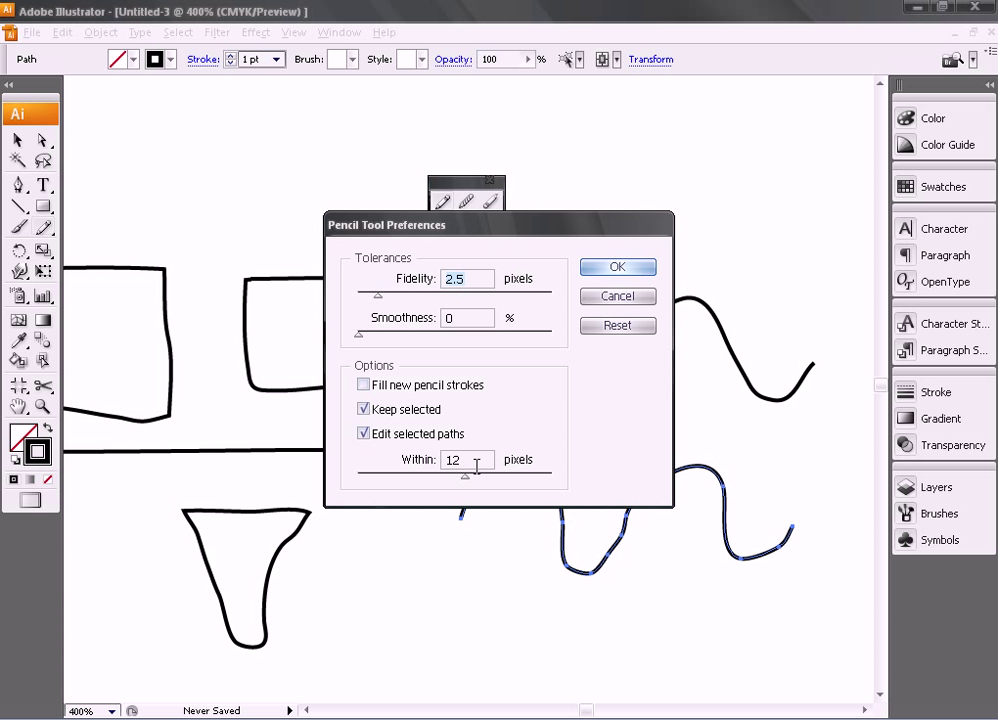
left_click(613, 270)
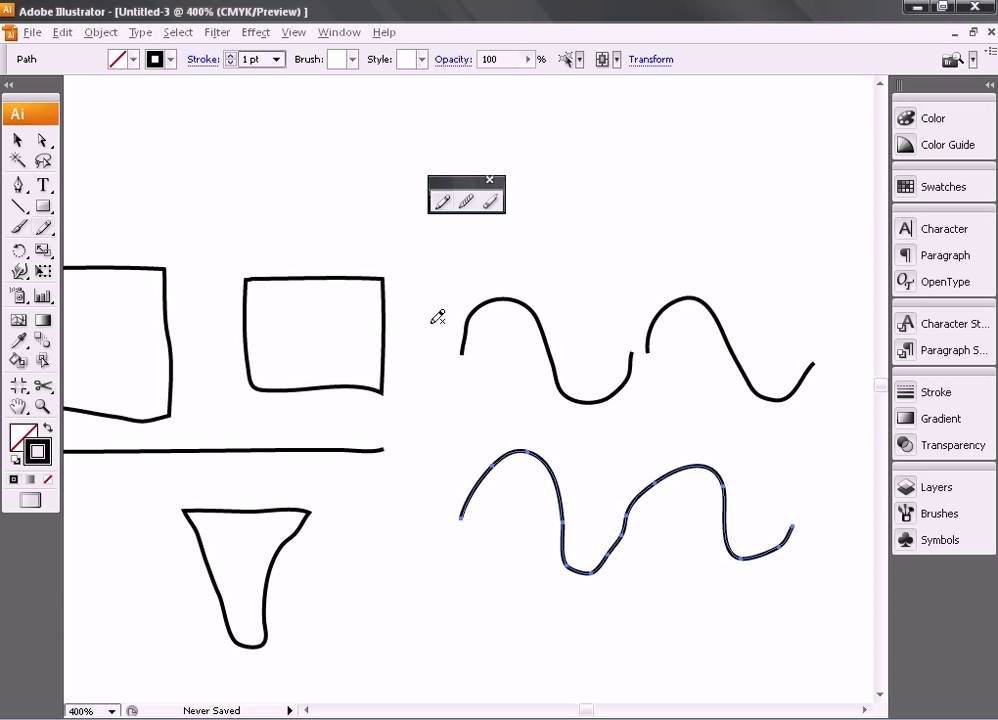
Step: Pencil a short wiggly line near the artboard's bottom, right of the funnel
left_click(471, 206)
left_click(441, 205)
left_click_drag(333, 636, 515, 635)
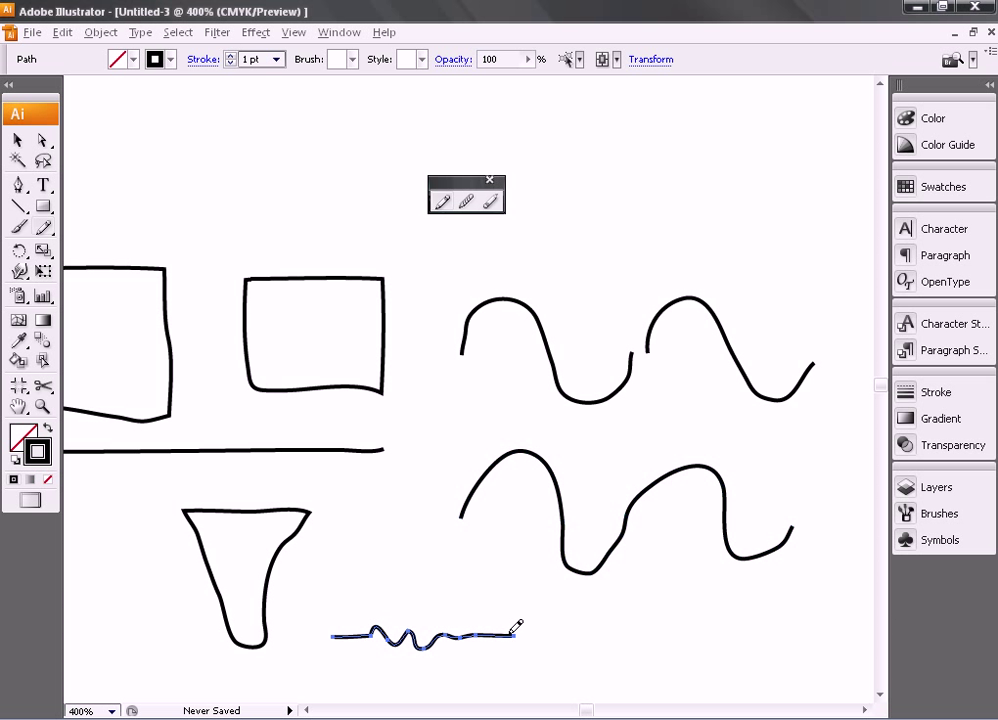
Step: Zoom in on the wiggly line and smooth the kink at its first peak
left_click(42, 406)
left_click_drag(330, 590, 535, 682)
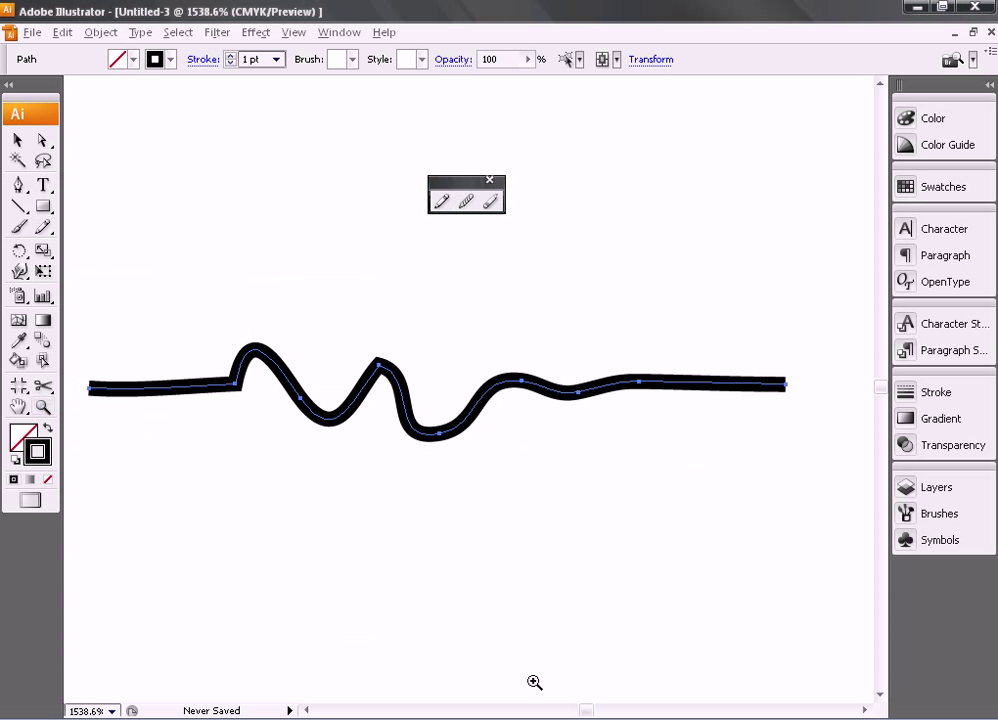
left_click(472, 210)
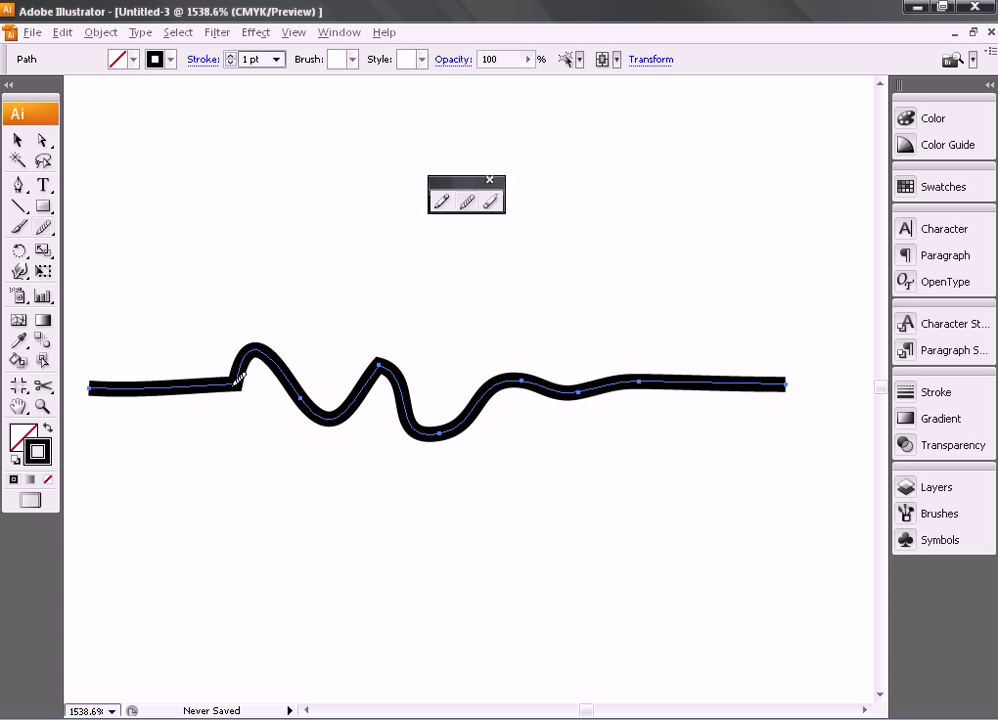
left_click_drag(235, 384, 296, 385)
mouse_move(297, 383)
left_mouse_down()
mouse_move(292, 364)
mouse_move(261, 372)
mouse_move(256, 362)
mouse_move(288, 358)
mouse_move(261, 357)
left_mouse_up()
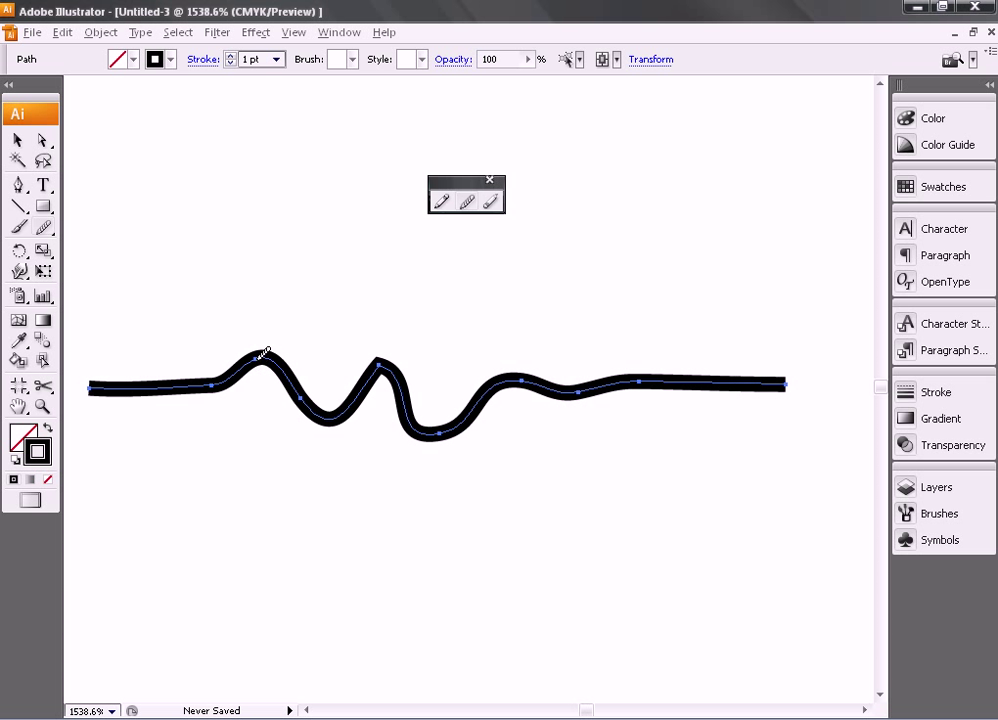
Step: Keep smoothing the remaining peaks and the right end into gentler waves
mouse_move(228, 375)
left_mouse_down()
mouse_move(363, 392)
mouse_move(412, 374)
left_mouse_up()
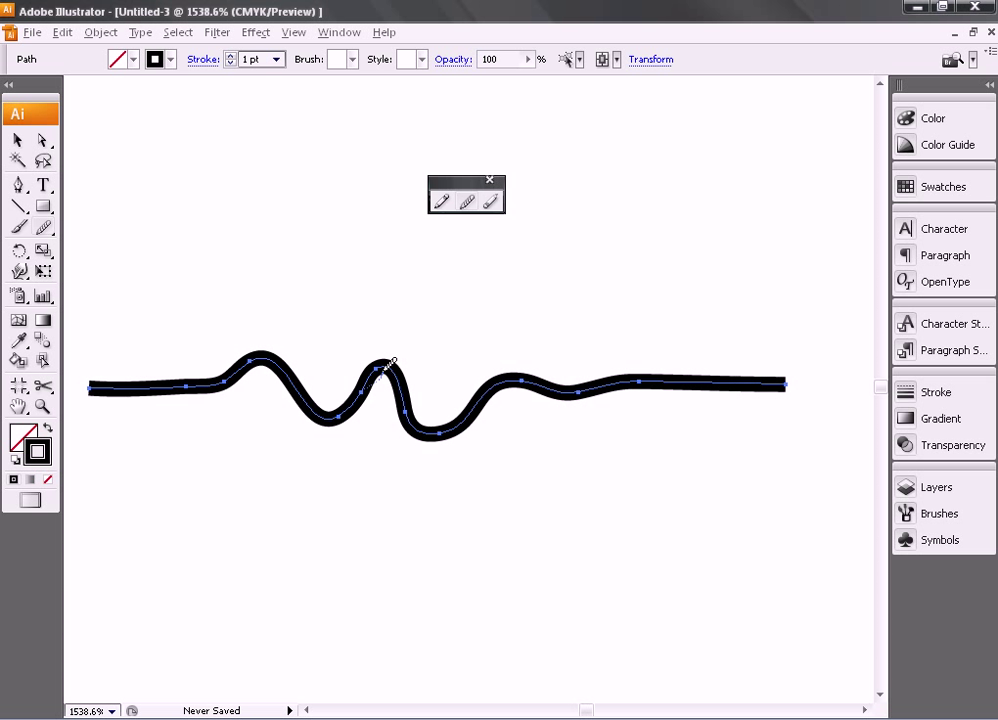
mouse_move(345, 412)
left_mouse_down()
mouse_move(408, 377)
mouse_move(380, 390)
mouse_move(400, 364)
left_mouse_up()
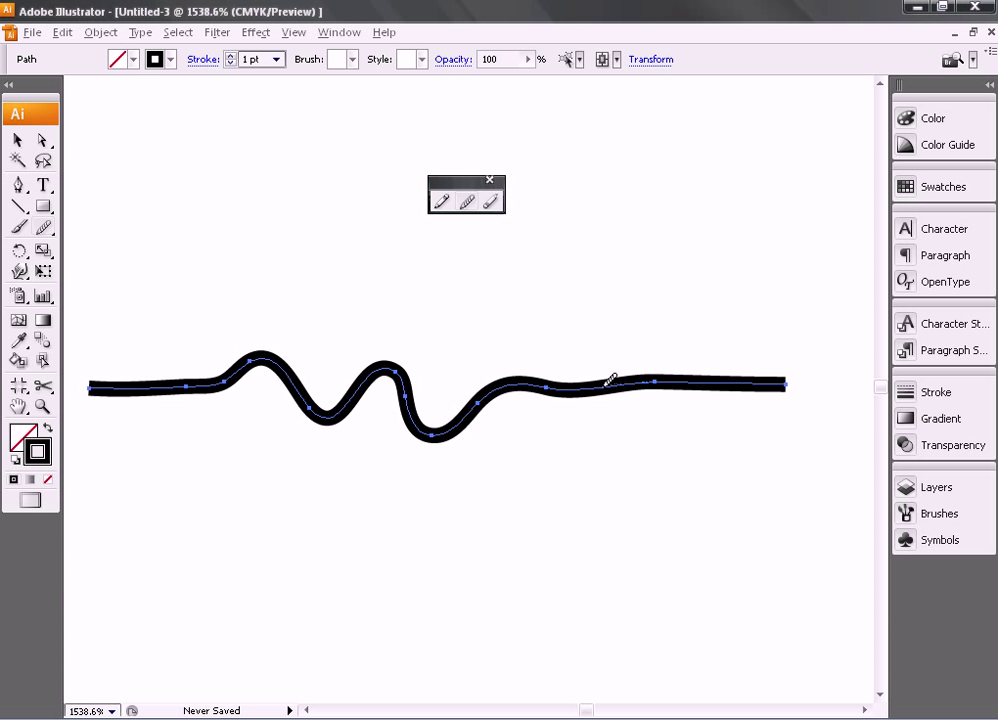
left_click_drag(606, 379, 574, 379)
left_click_drag(363, 370, 470, 378)
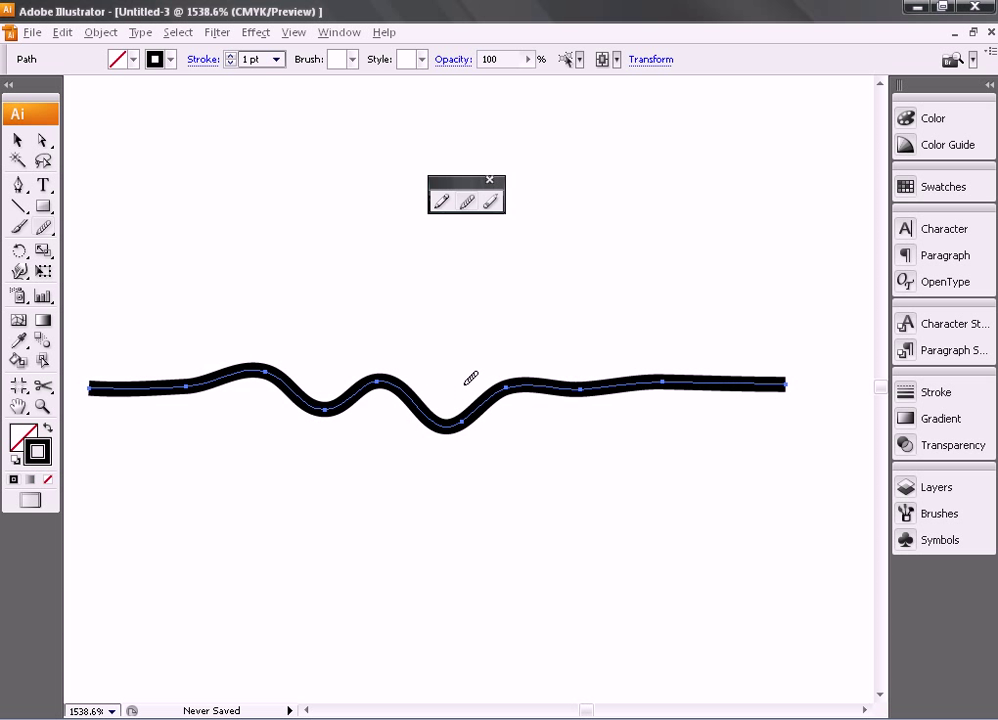
Step: Zoom out and smooth the left hump and middle waves until the line is nearly straight
left_click(465, 386, "alt")
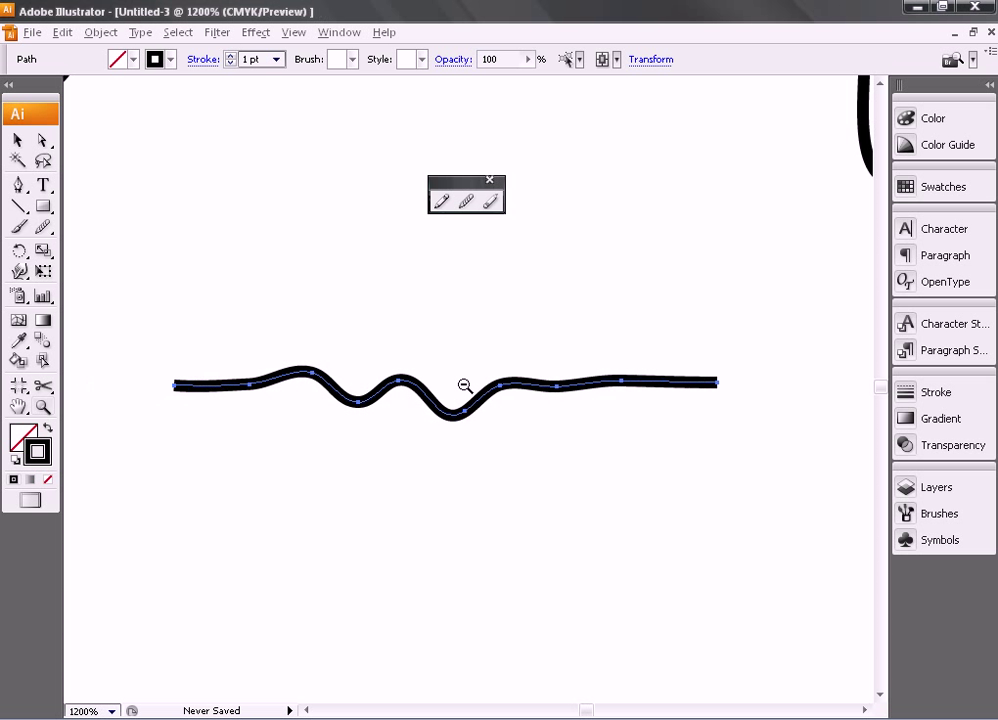
left_click(465, 386, "alt")
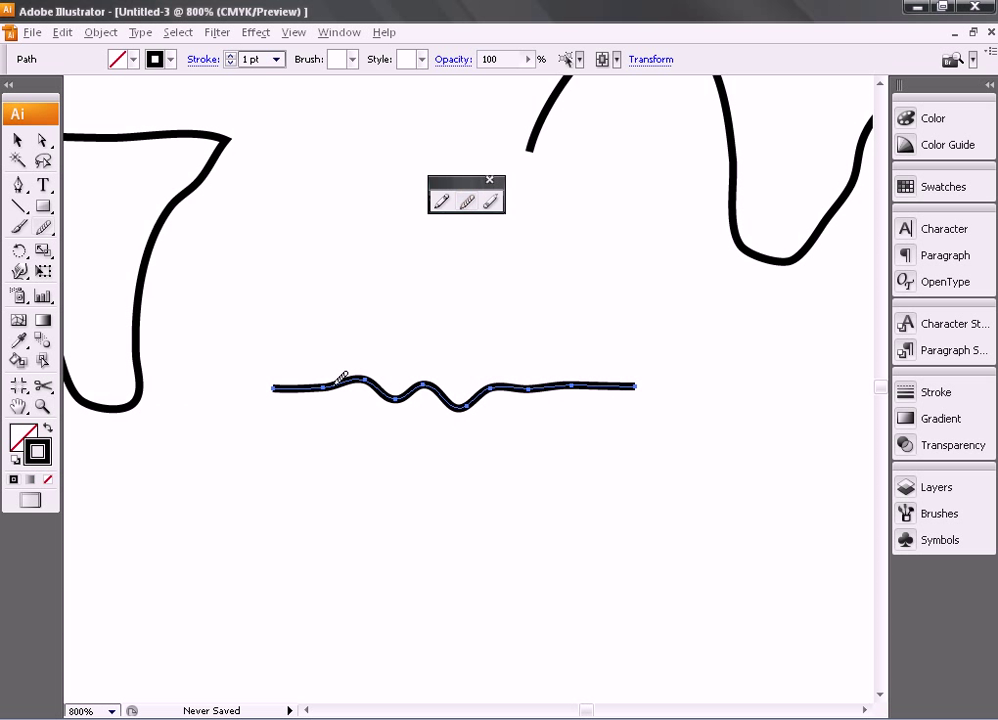
mouse_move(353, 378)
left_mouse_down()
mouse_move(440, 384)
mouse_move(408, 385)
left_mouse_up()
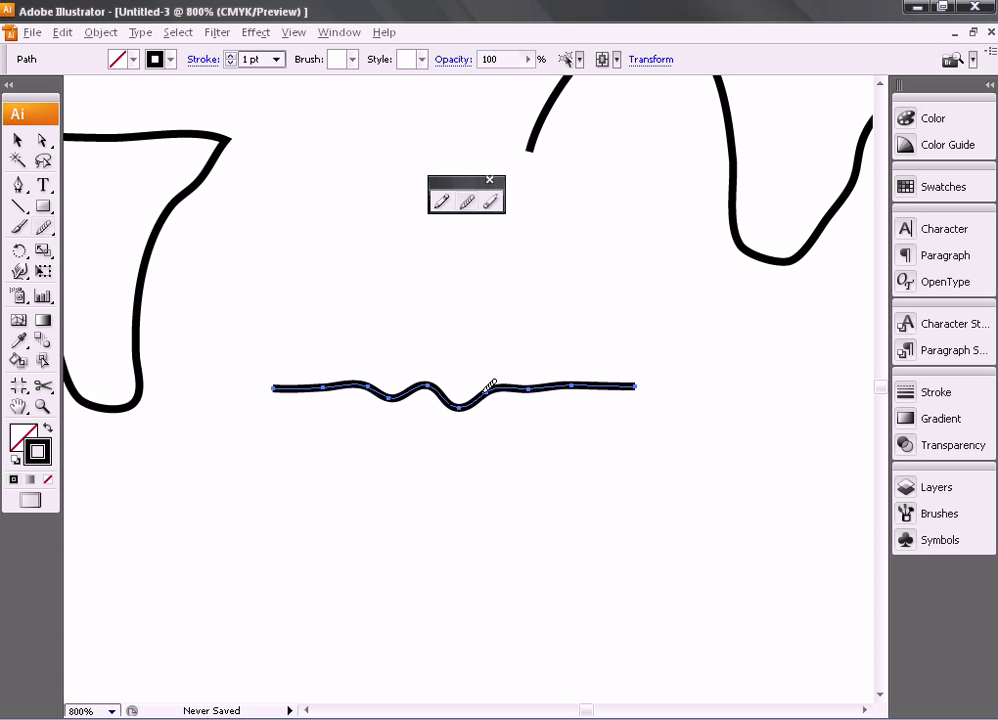
mouse_move(345, 379)
left_mouse_down()
mouse_move(530, 383)
mouse_move(428, 383)
left_mouse_up()
mouse_move(521, 381)
left_mouse_down()
mouse_move(362, 377)
mouse_move(517, 379)
left_mouse_up()
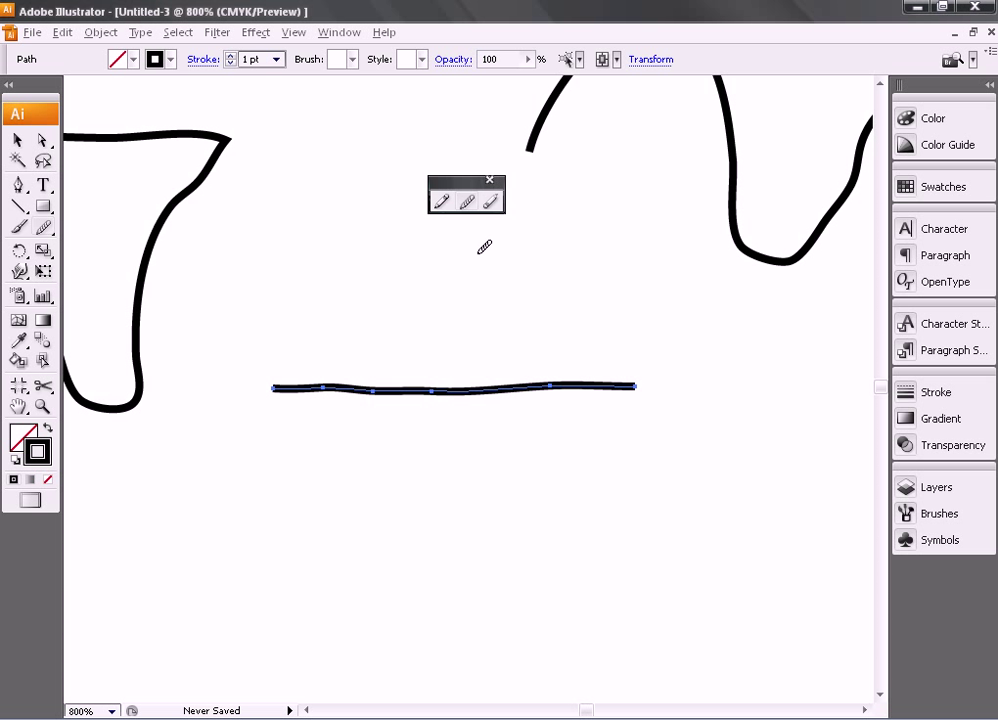
Step: With the Path Eraser, erase a middle gap and trim the line's right end
left_click(494, 205)
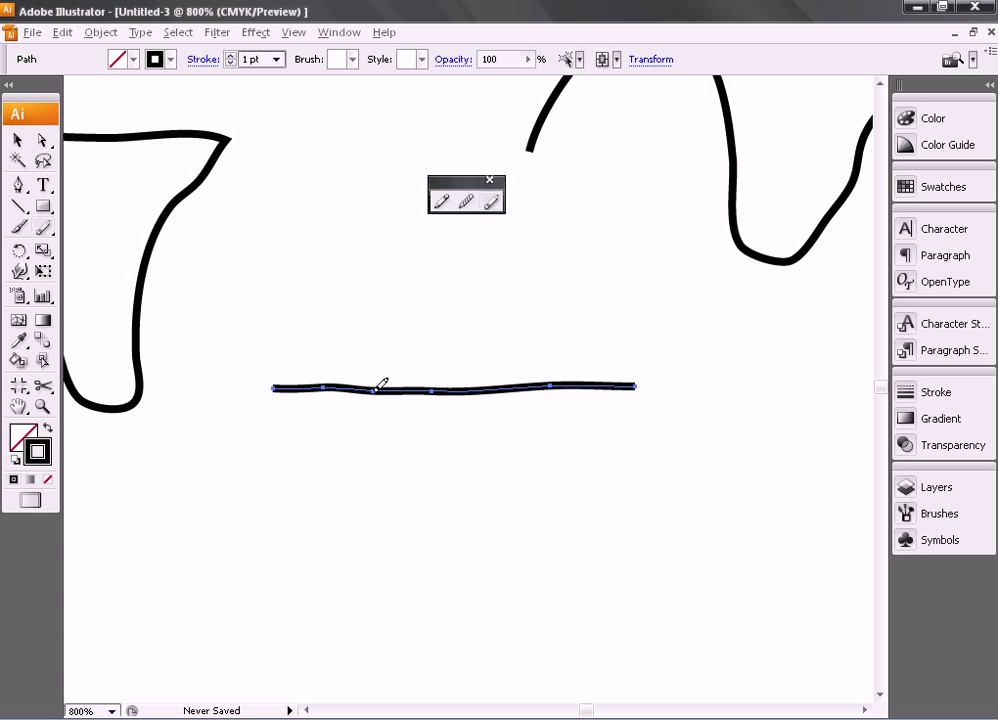
left_click_drag(378, 388, 440, 388)
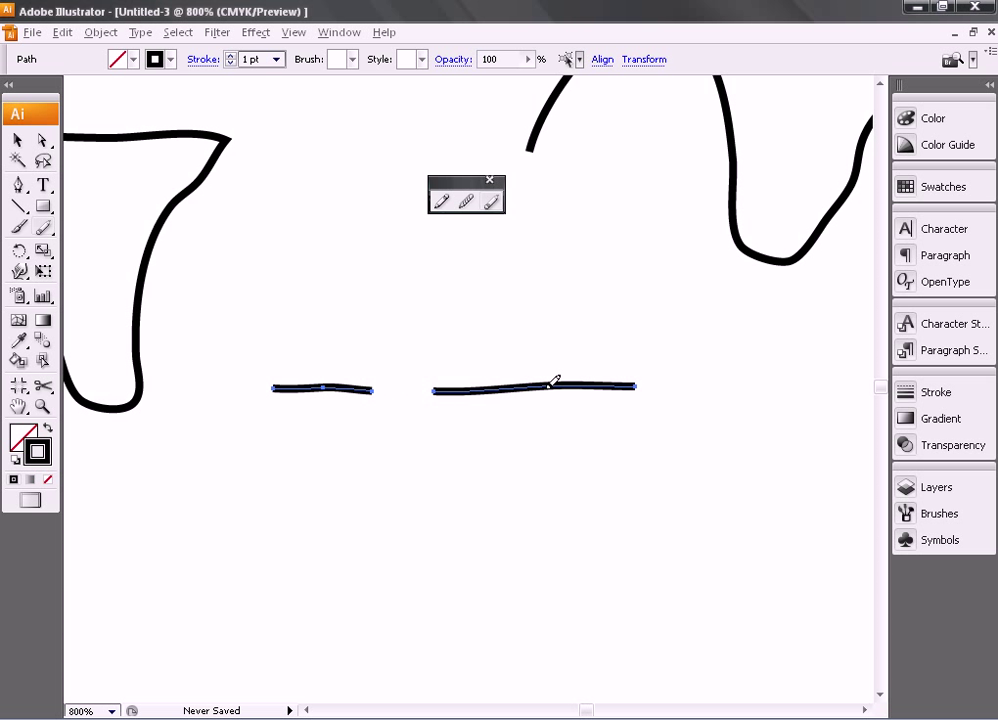
left_click_drag(549, 386, 636, 382)
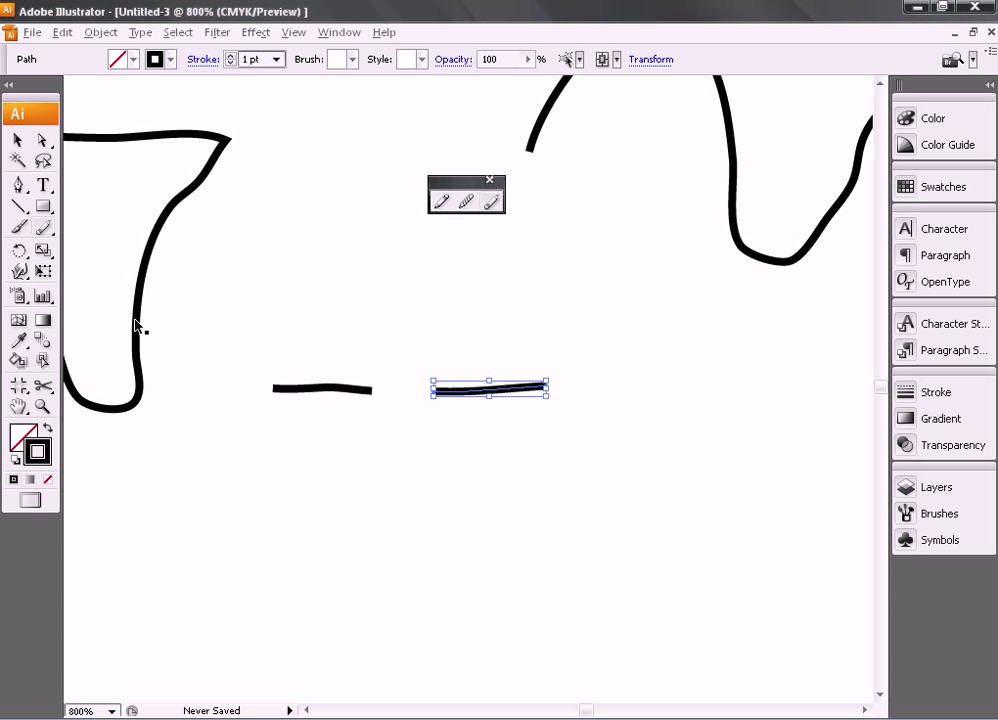
Step: Select the funnel outline, lightly smooth its side, and pan the whole funnel into view
left_click(139, 318, "ctrl")
left_click_drag(145, 313, 144, 305)
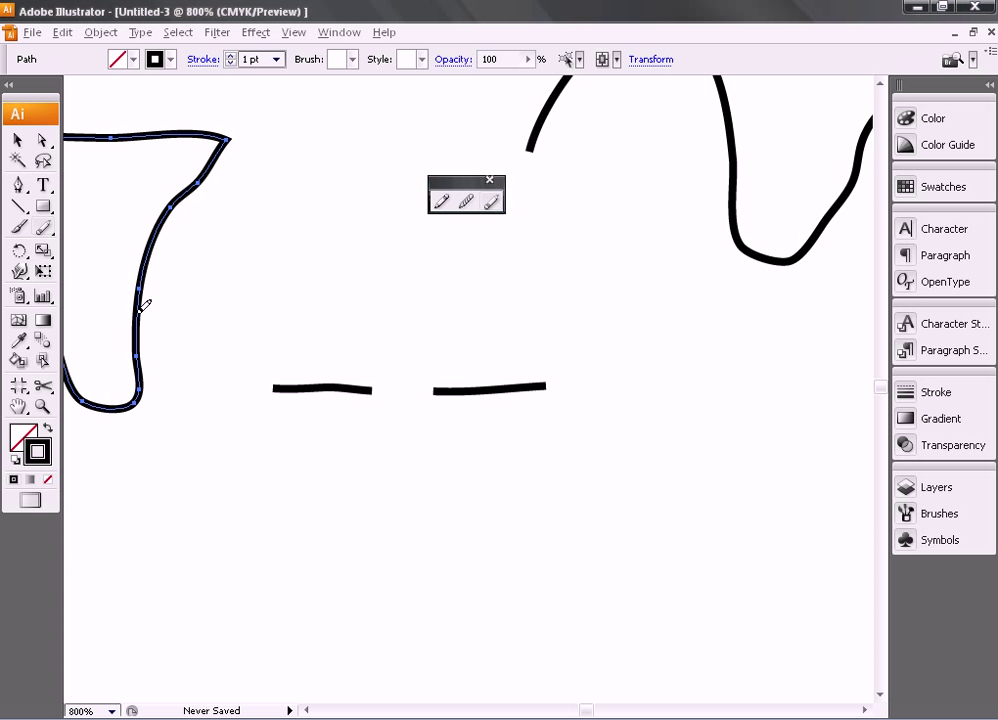
key("space")
mouse_move(116, 323)
left_mouse_down()
mouse_move(301, 356)
mouse_move(309, 381)
left_mouse_up()
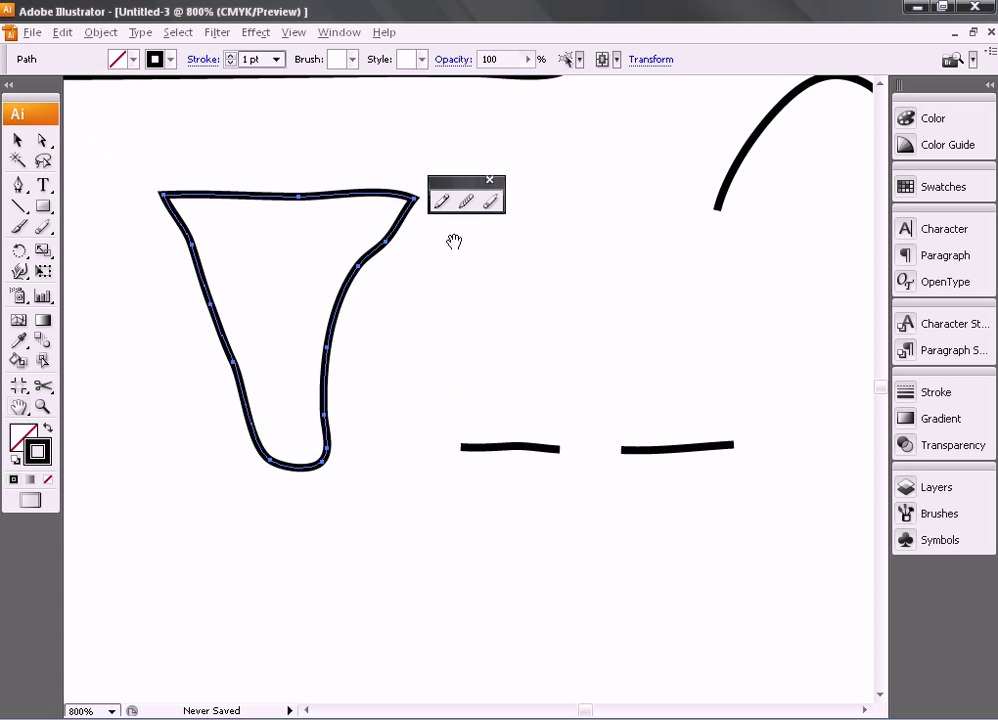
Step: With the Path Eraser, erase stretches of the funnel's right and left sides
left_click(491, 203)
left_click(492, 205)
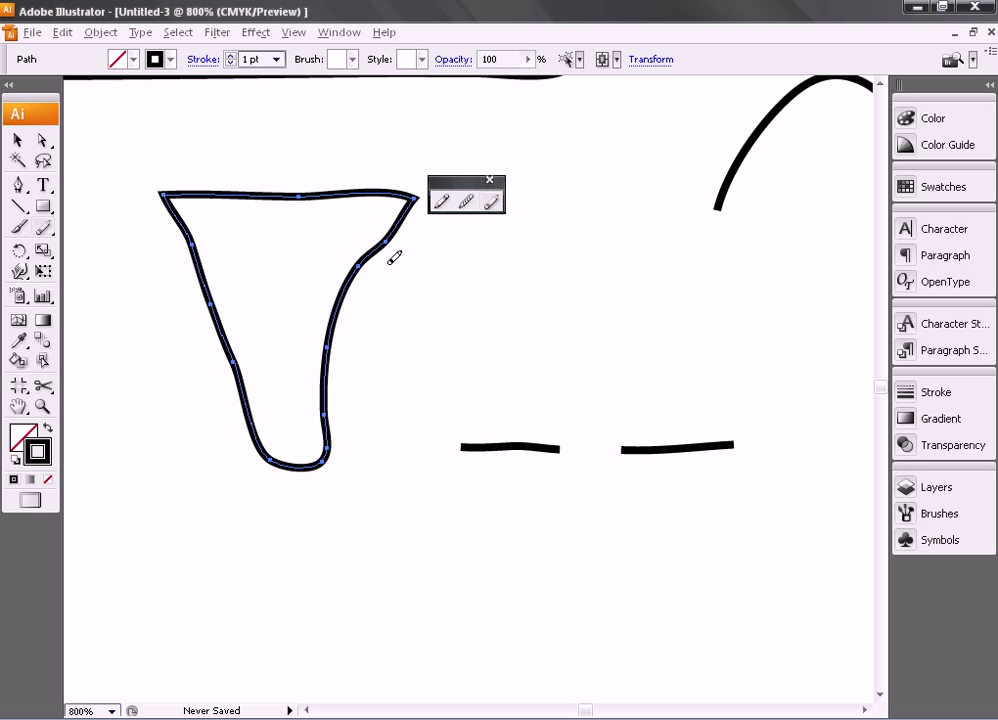
left_click_drag(363, 261, 330, 345)
left_click_drag(237, 352, 212, 292)
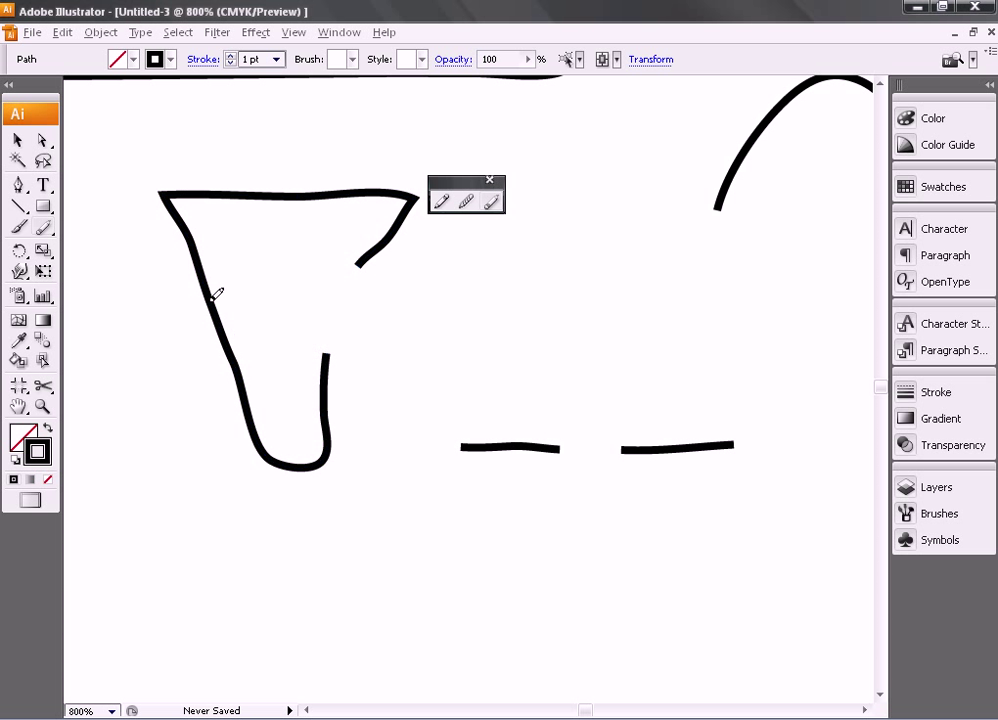
left_click_drag(195, 235, 228, 250)
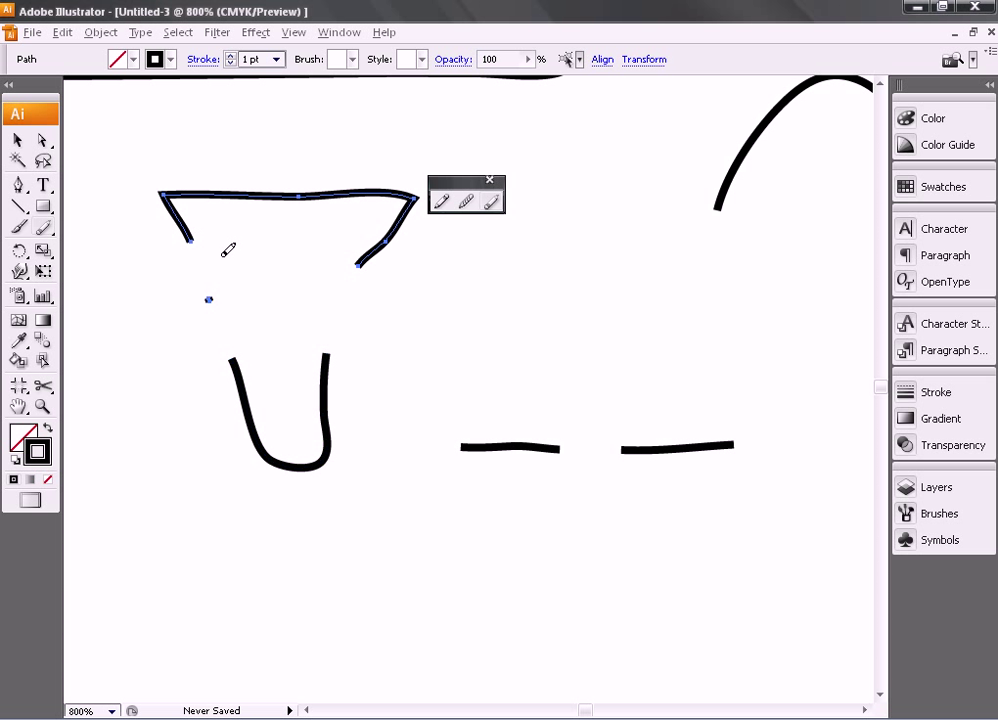